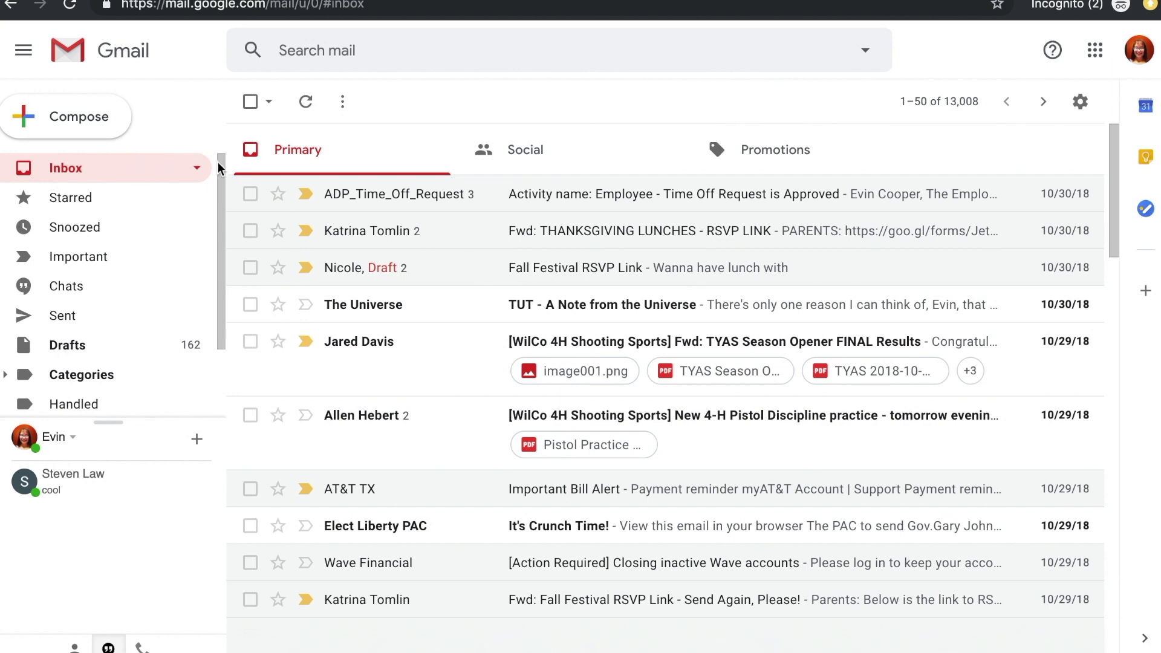
Select all conversations in the Primary category, beyond the current page, and archive them with the bulk action confirmed.
click(251, 103)
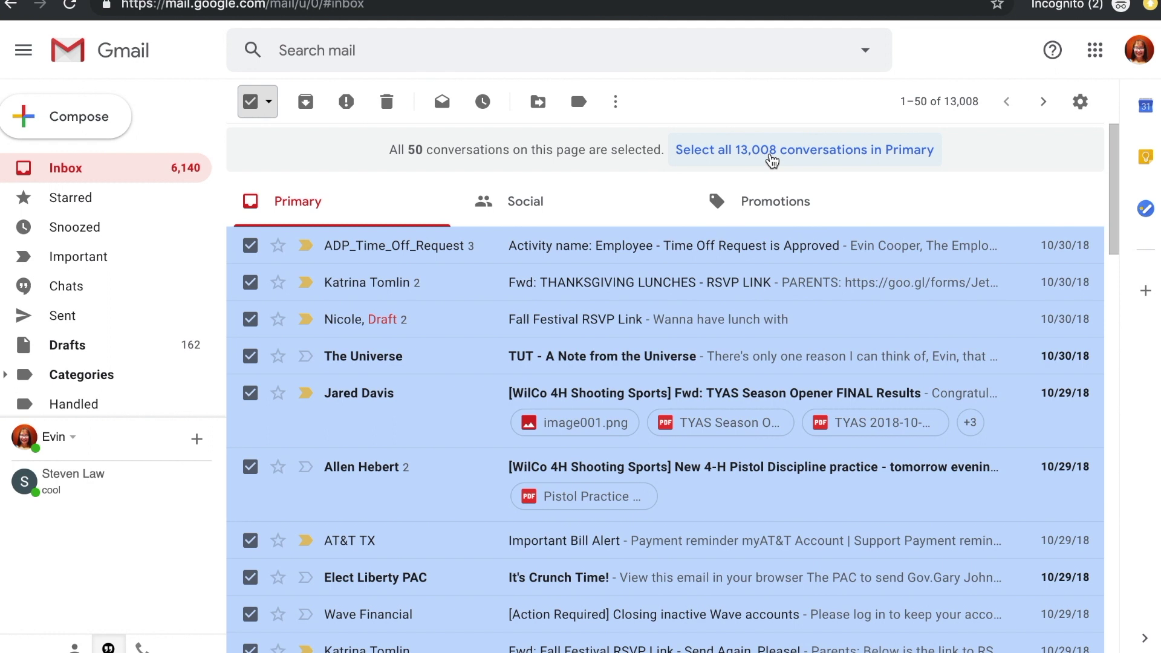
click(772, 159)
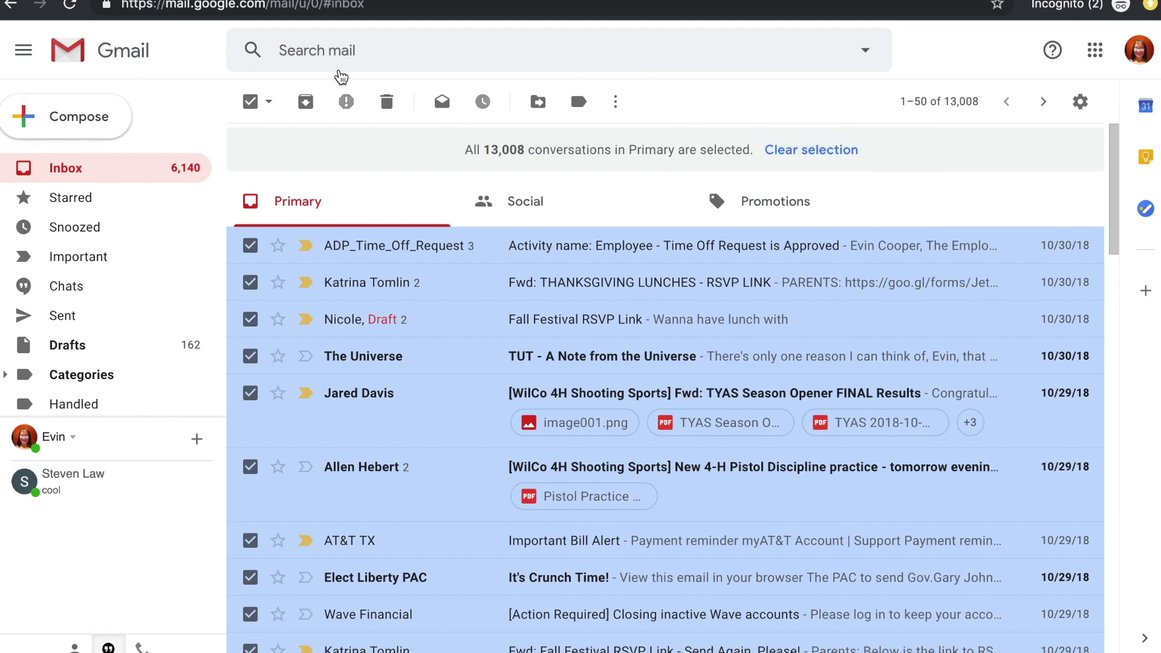
click(306, 103)
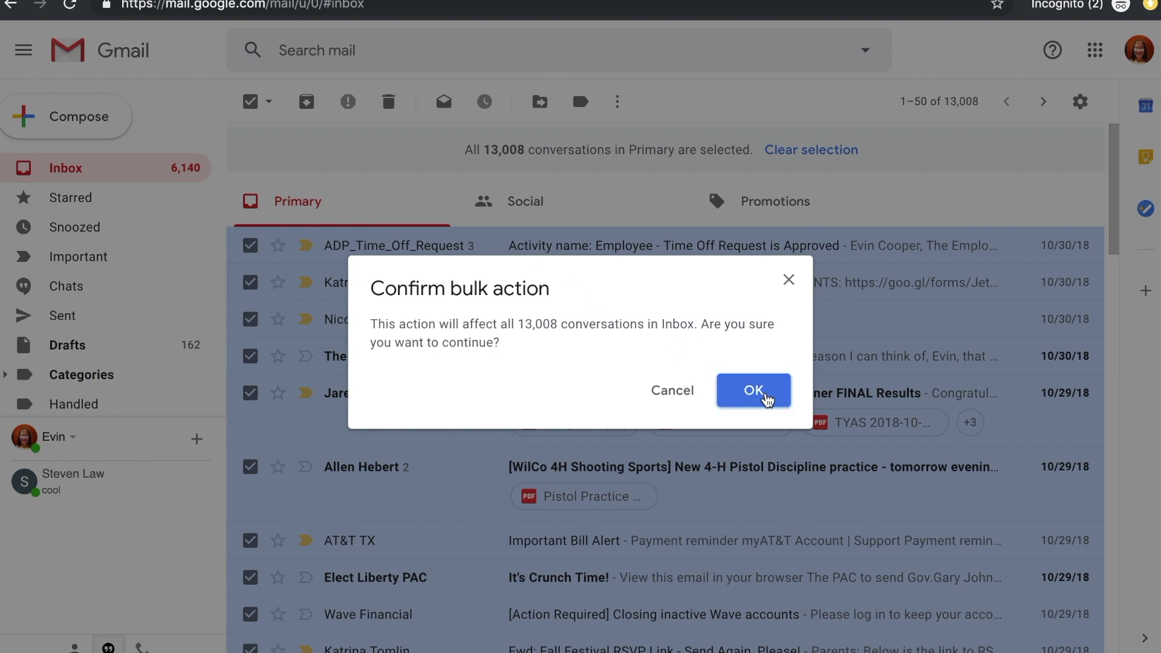
click(754, 390)
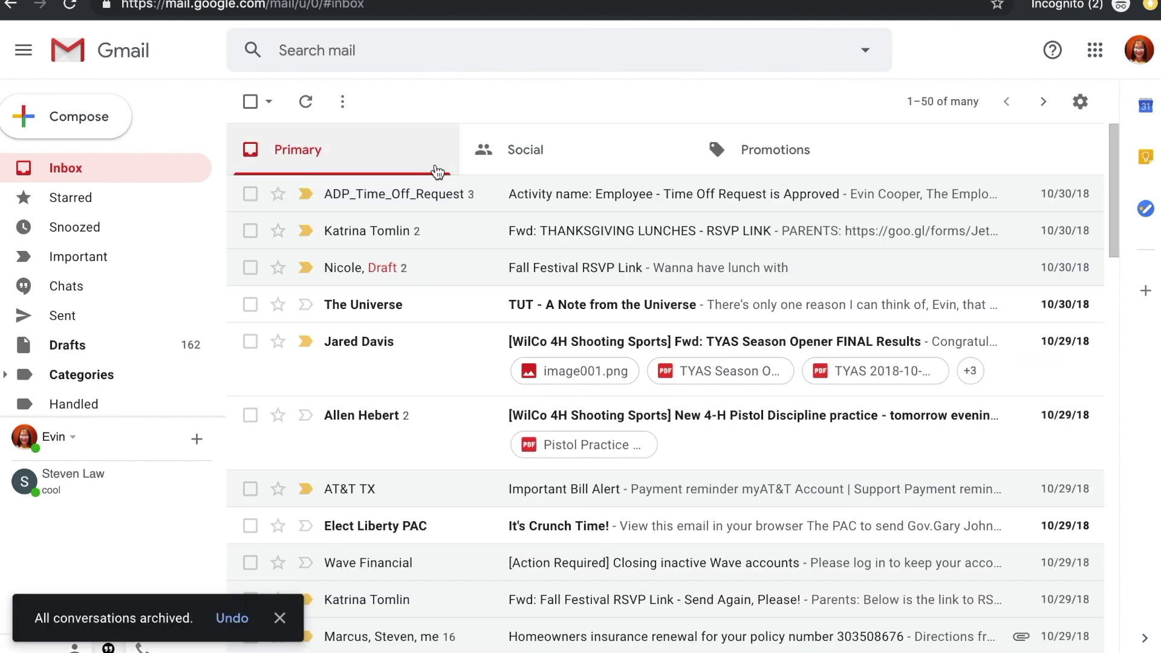
Archive the conversations still listed in Primary, one full page at a time, until the category is empty.
scroll(435, 221, down, 7)
scroll(435, 226, up, 7)
click(250, 101)
click(306, 101)
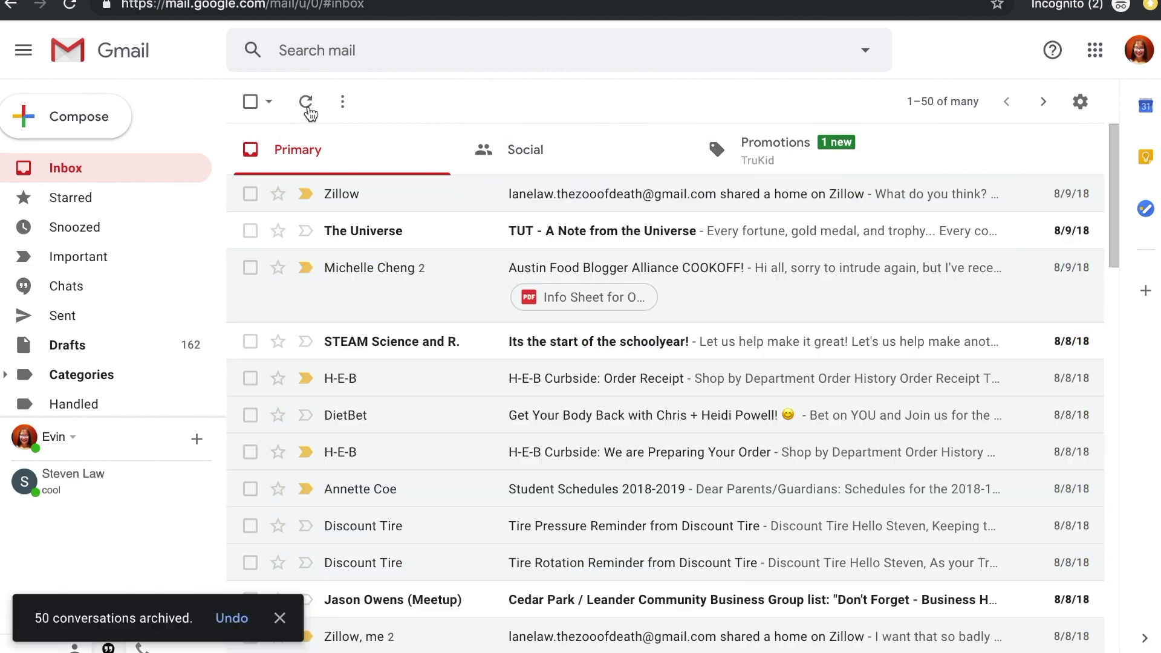
click(250, 101)
click(305, 101)
click(250, 101)
click(305, 101)
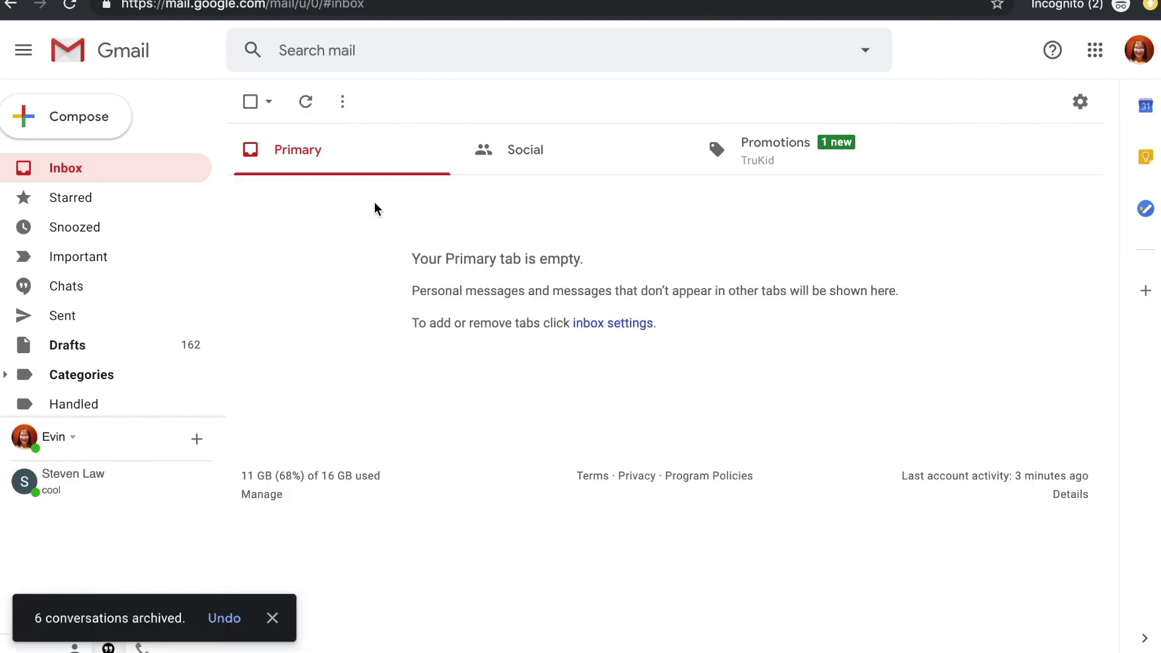
Open the Social category, select all of its conversations across every page, and archive them in bulk.
click(527, 149)
scroll(515, 413, down, 5)
scroll(539, 129, up, 5)
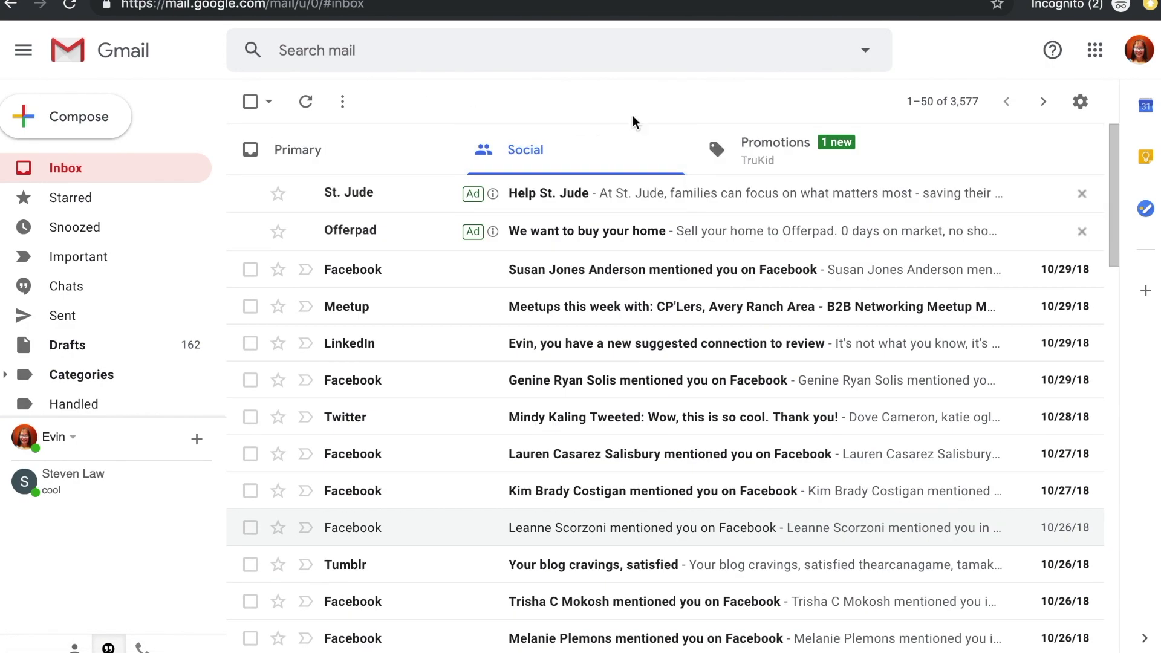
click(249, 101)
click(791, 150)
click(306, 101)
click(754, 406)
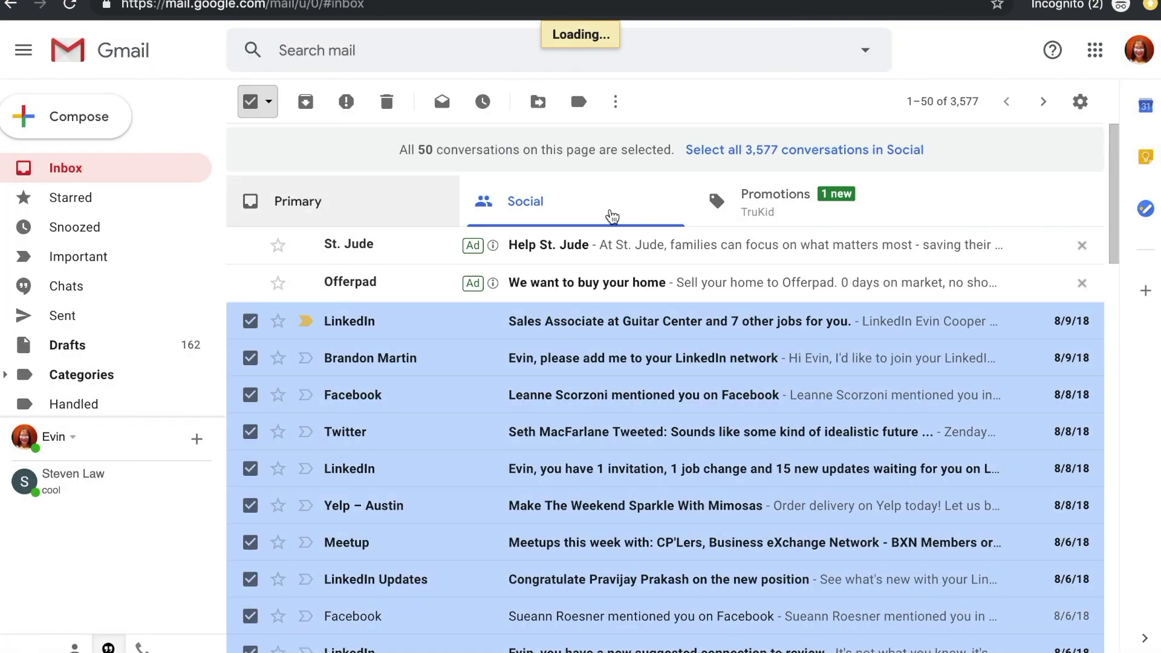
click(773, 151)
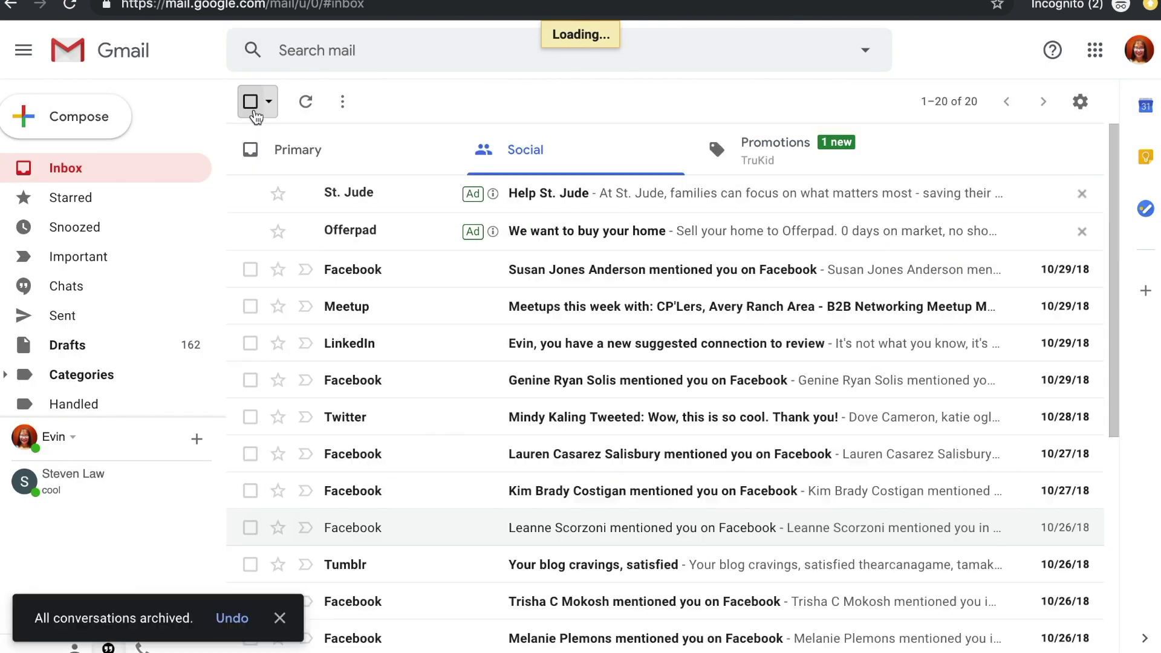
Archive the remaining Social conversations page by page until only ads are left.
click(250, 101)
click(305, 101)
click(250, 101)
click(306, 100)
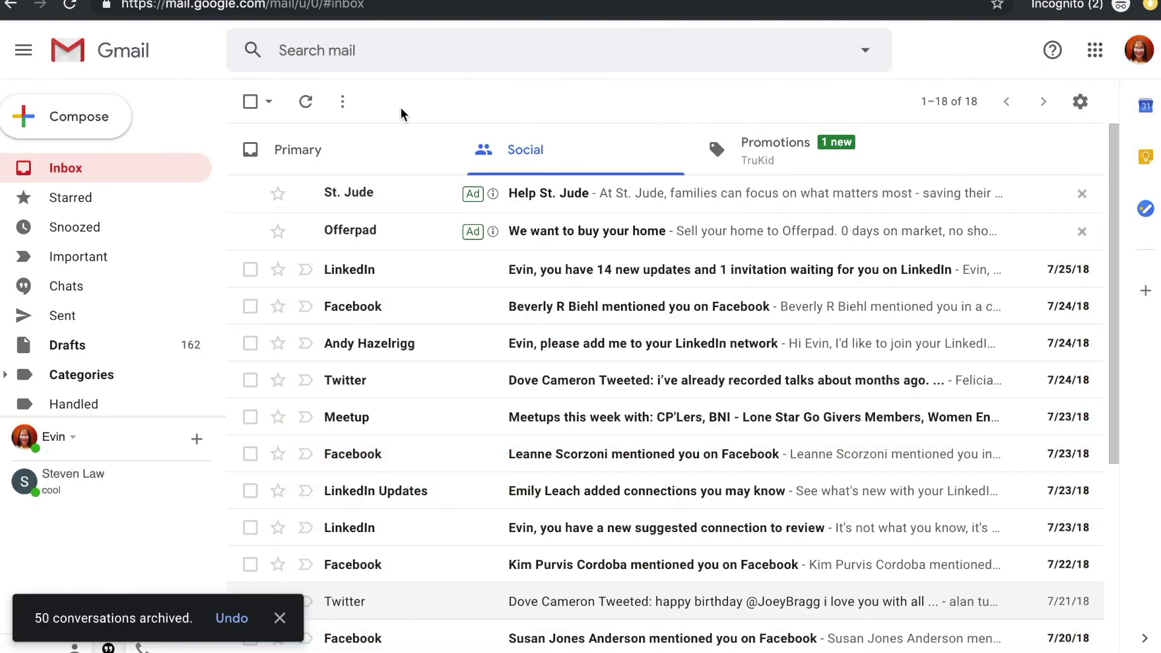
click(250, 101)
click(305, 101)
Archive every conversation in the Promotions category, extending the selection beyond the page and confirming the bulk action.
click(776, 148)
click(249, 101)
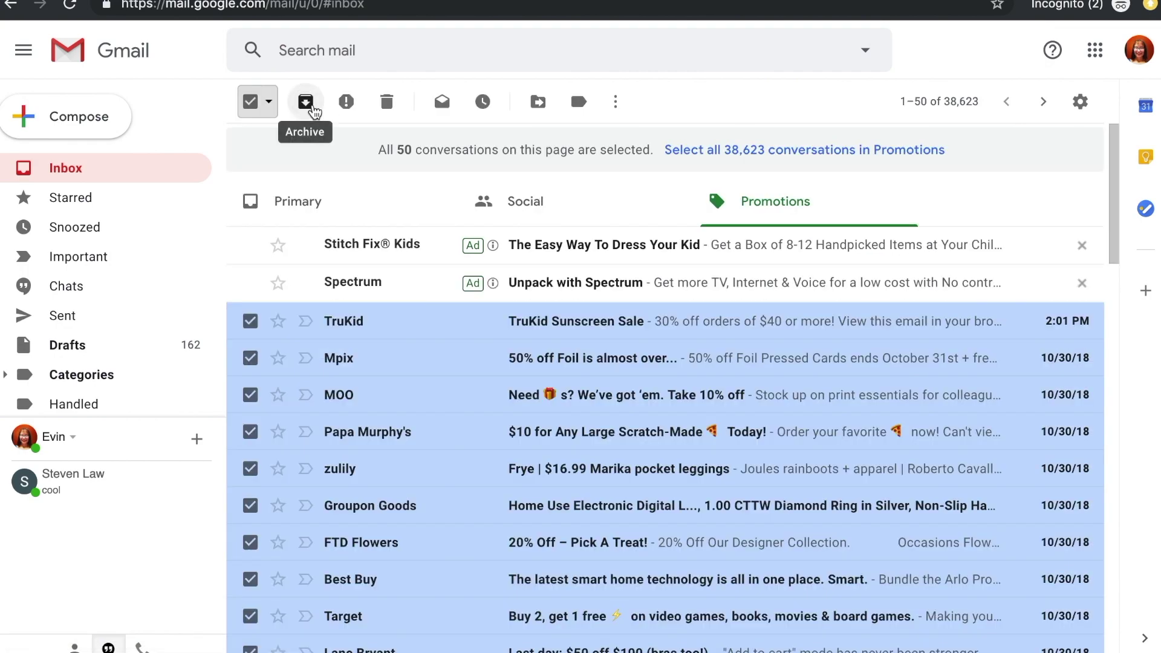
click(305, 101)
click(250, 101)
click(774, 149)
click(305, 101)
click(750, 399)
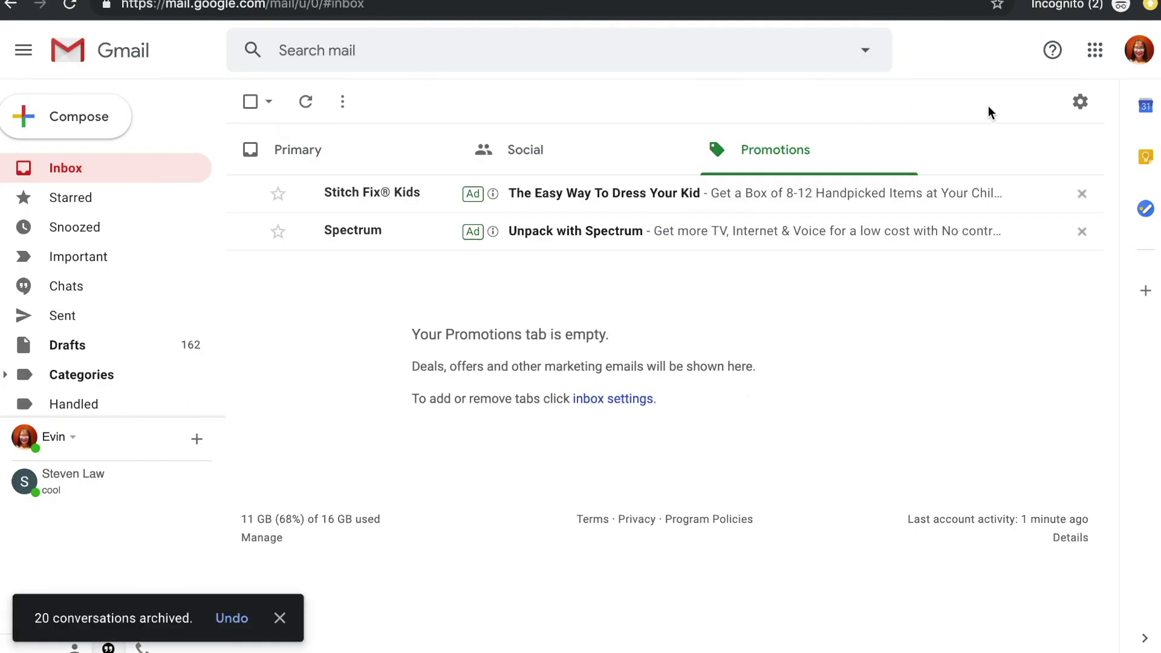
Check the Social, Promotions and Primary categories for any conversations that still need archiving.
click(517, 148)
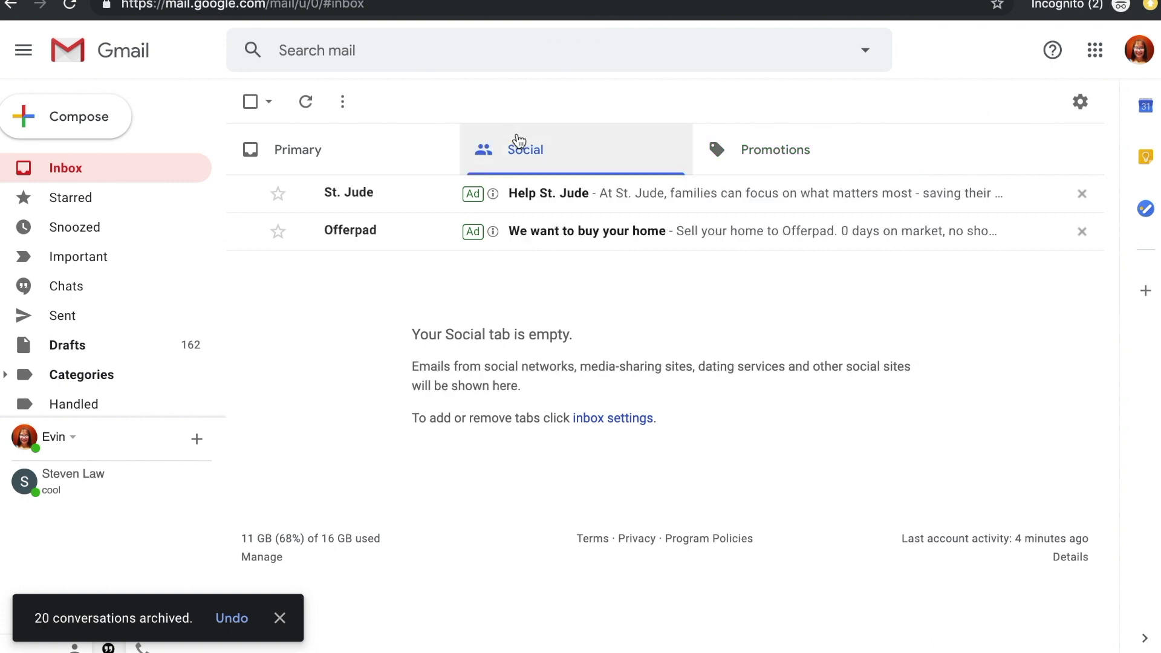
click(423, 150)
click(469, 151)
click(815, 158)
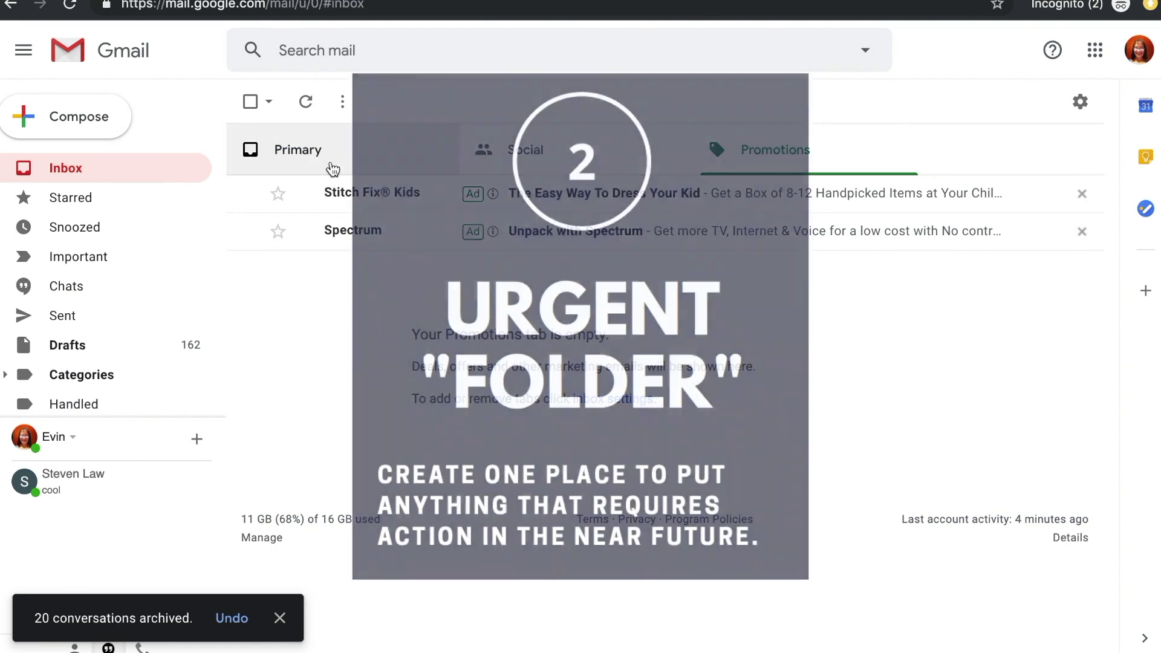
click(331, 167)
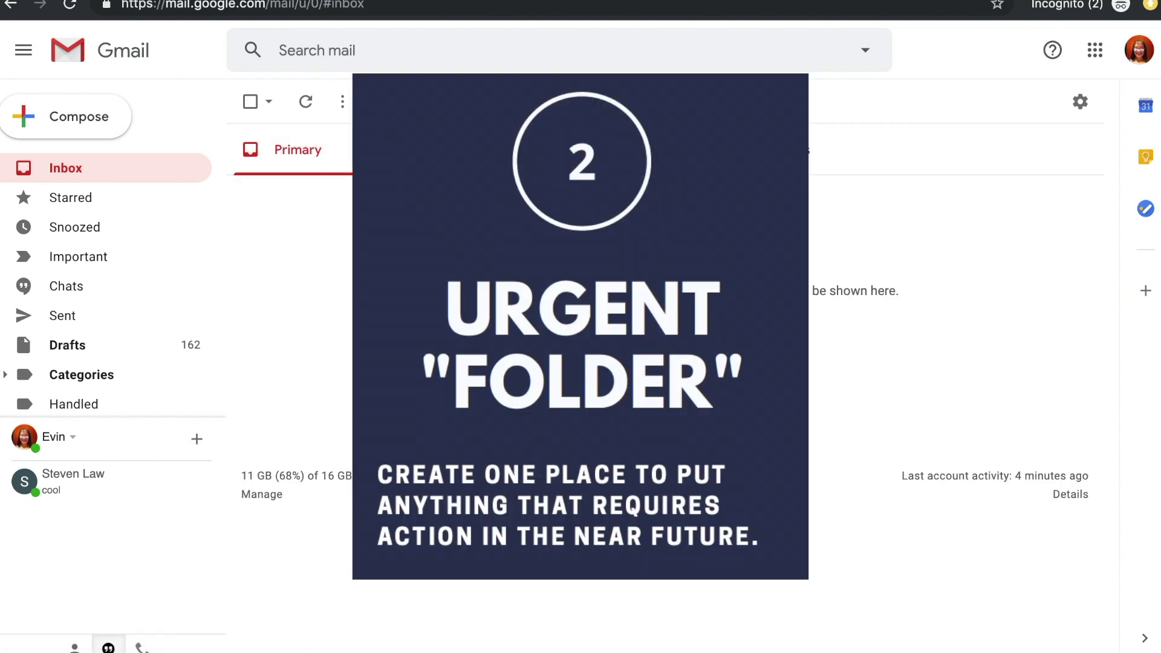
Create a new top-level mail label named "Urgent" and find it in the label list.
scroll(94, 319, down, 3)
scroll(94, 318, up, 3)
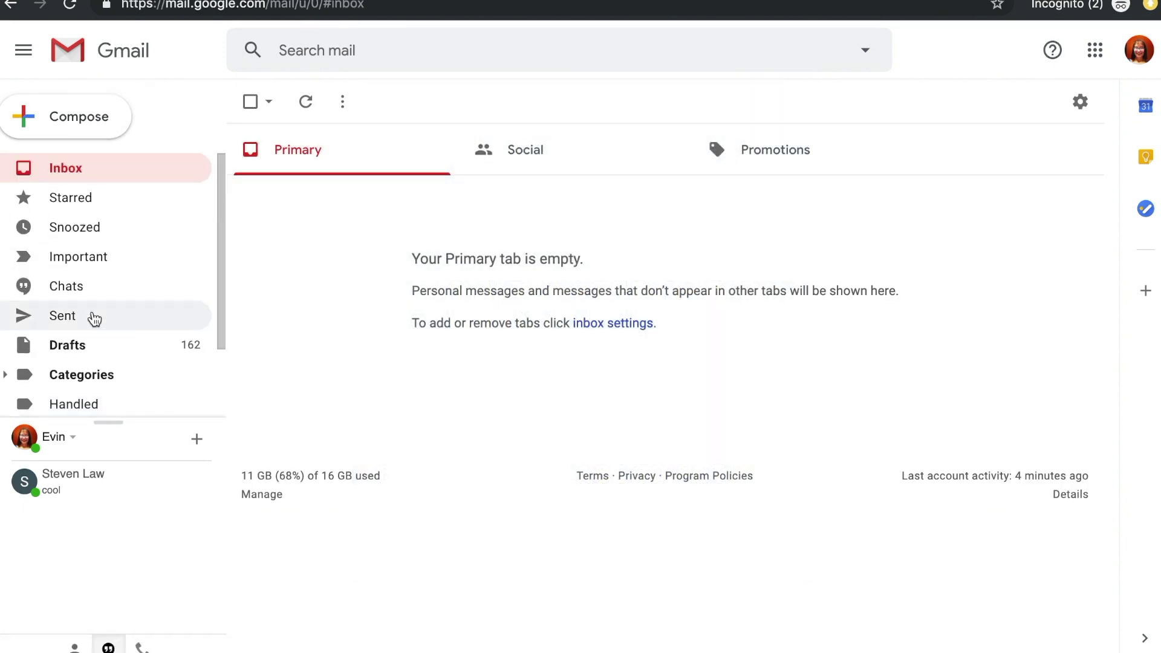
scroll(93, 318, down, 3)
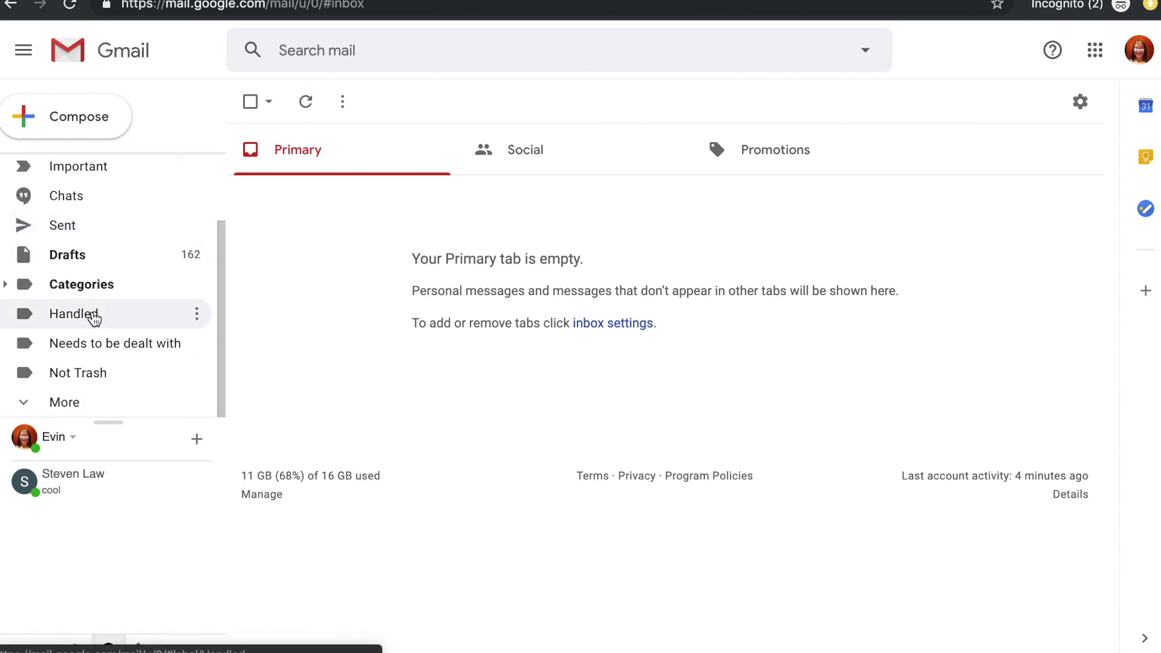
click(70, 407)
scroll(73, 412, down, 5)
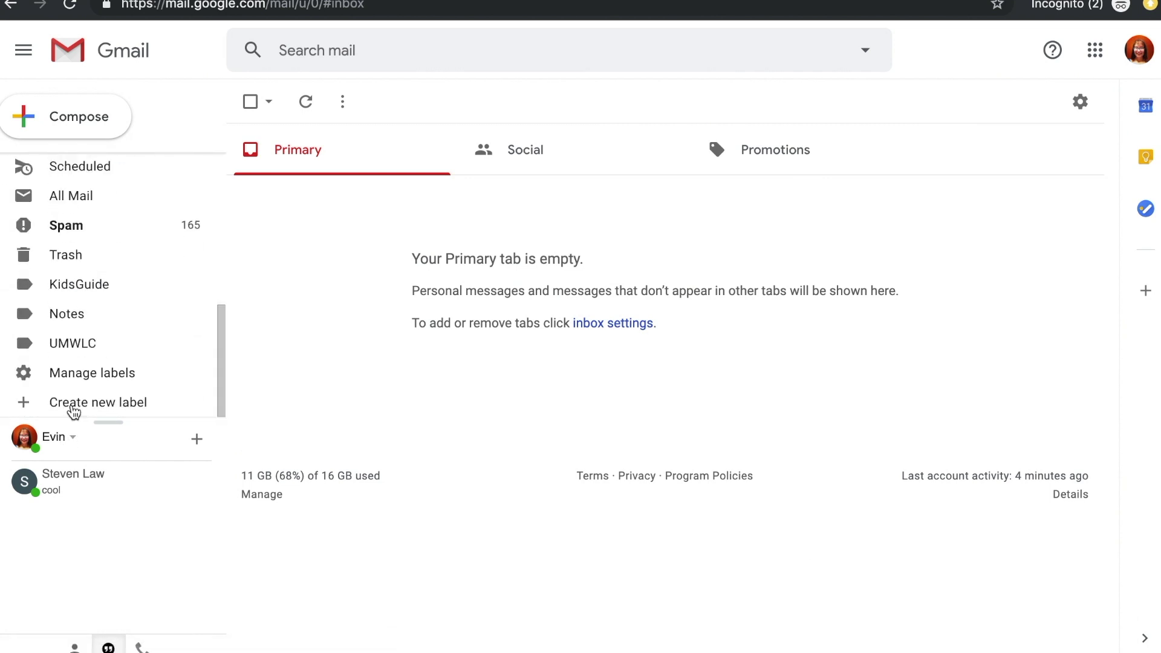
click(77, 405)
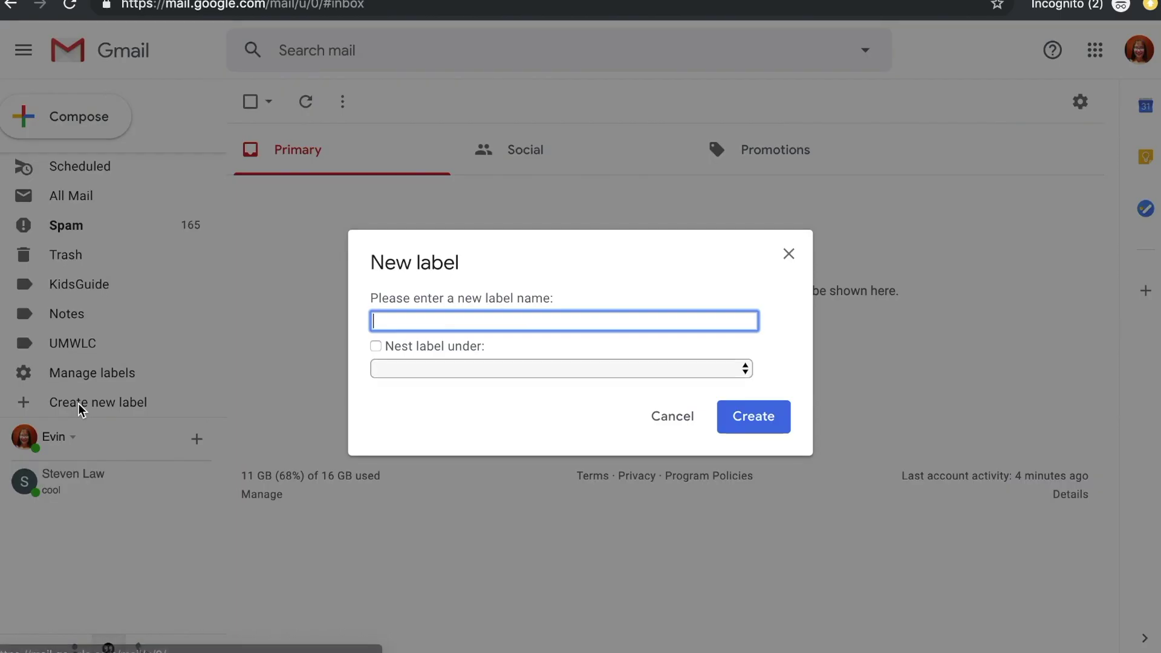
text(Urgent)
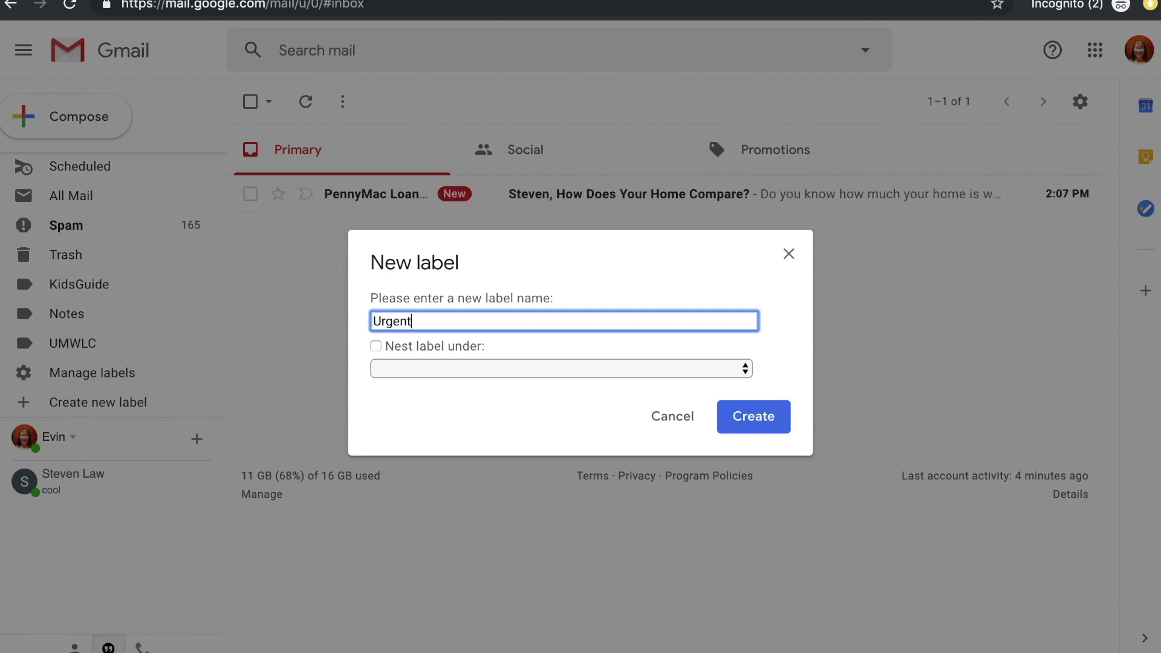
click(759, 417)
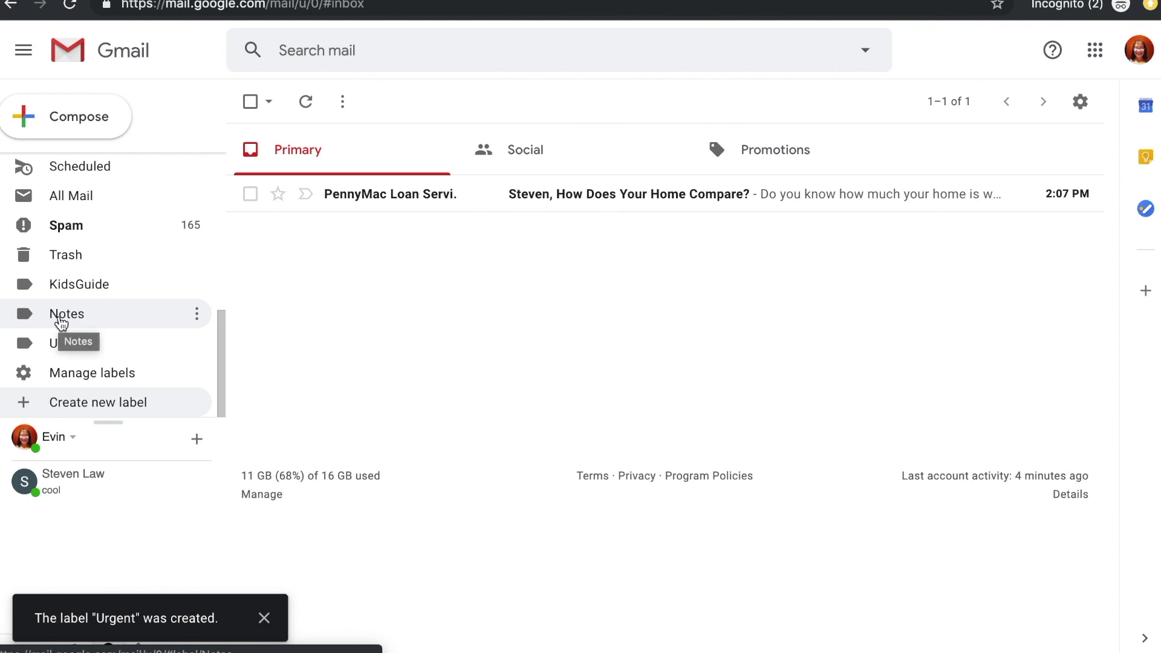
scroll(61, 320, up, 5)
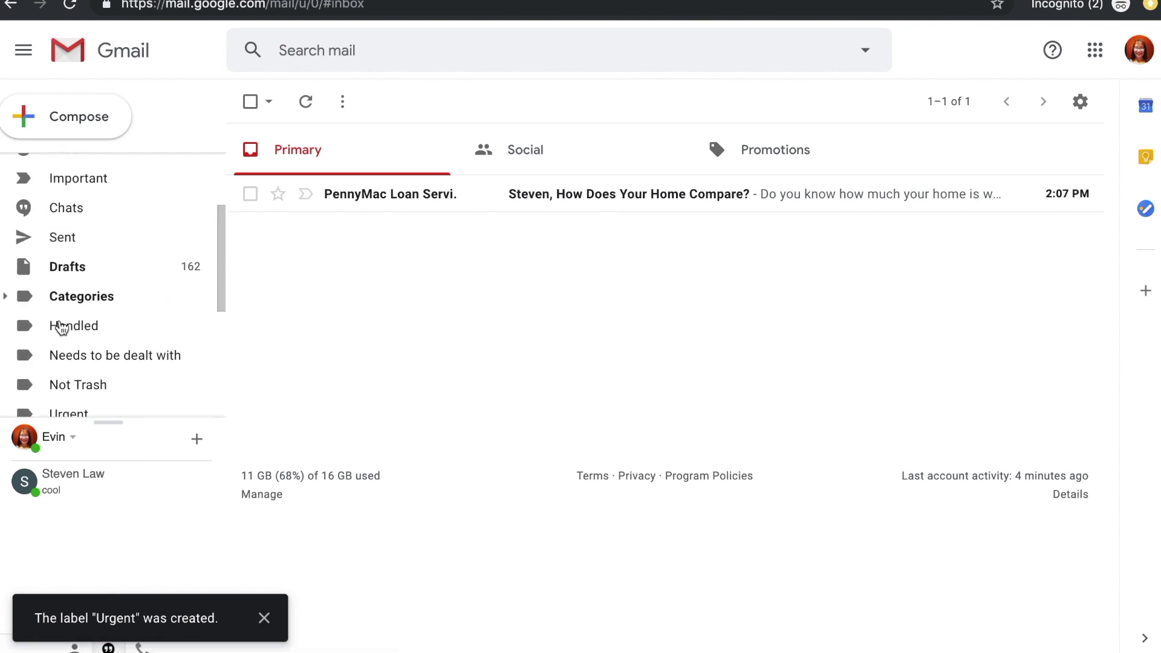
click(68, 381)
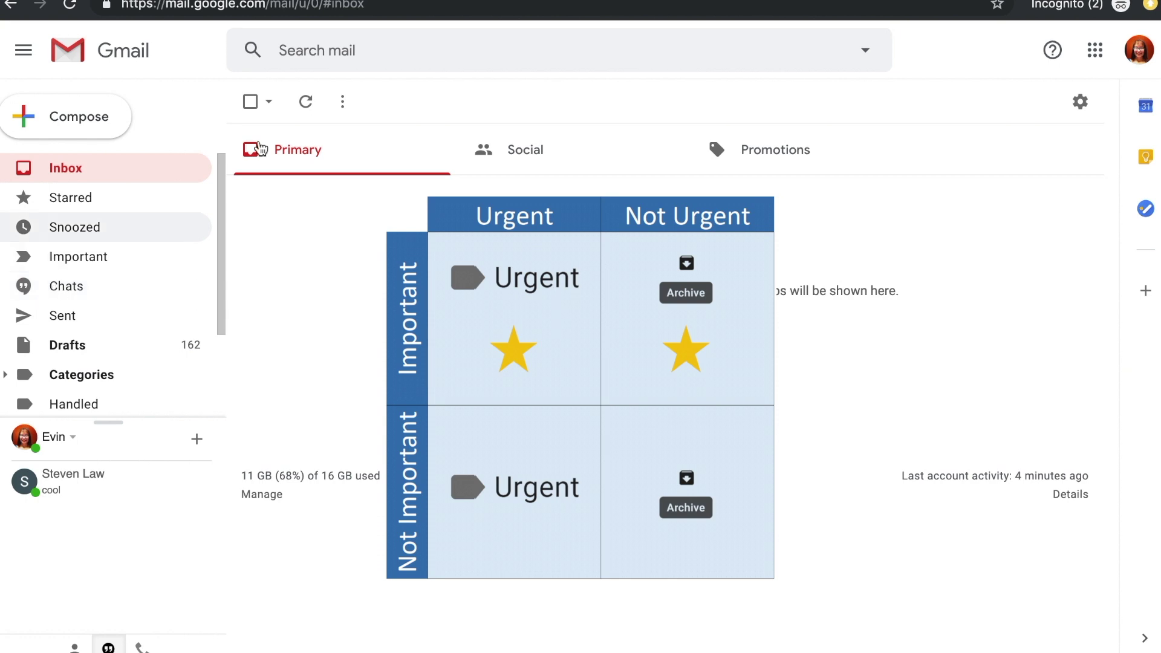
Search the mailbox for "twitch" and look through the matching messages.
click(383, 53)
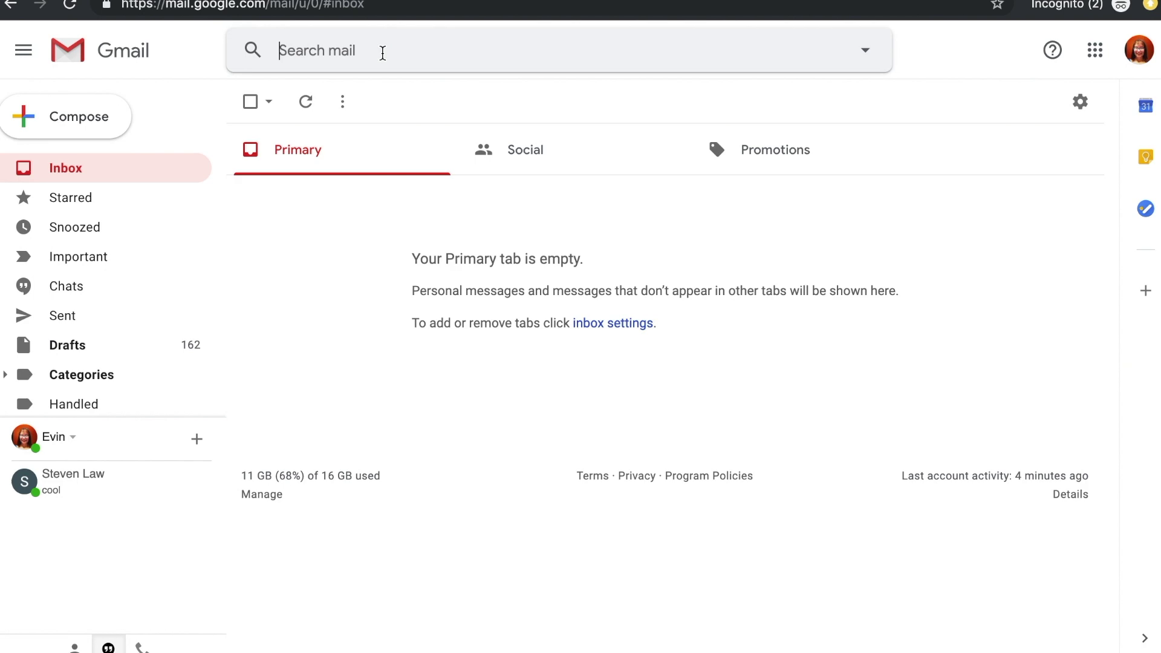
text(twitch)
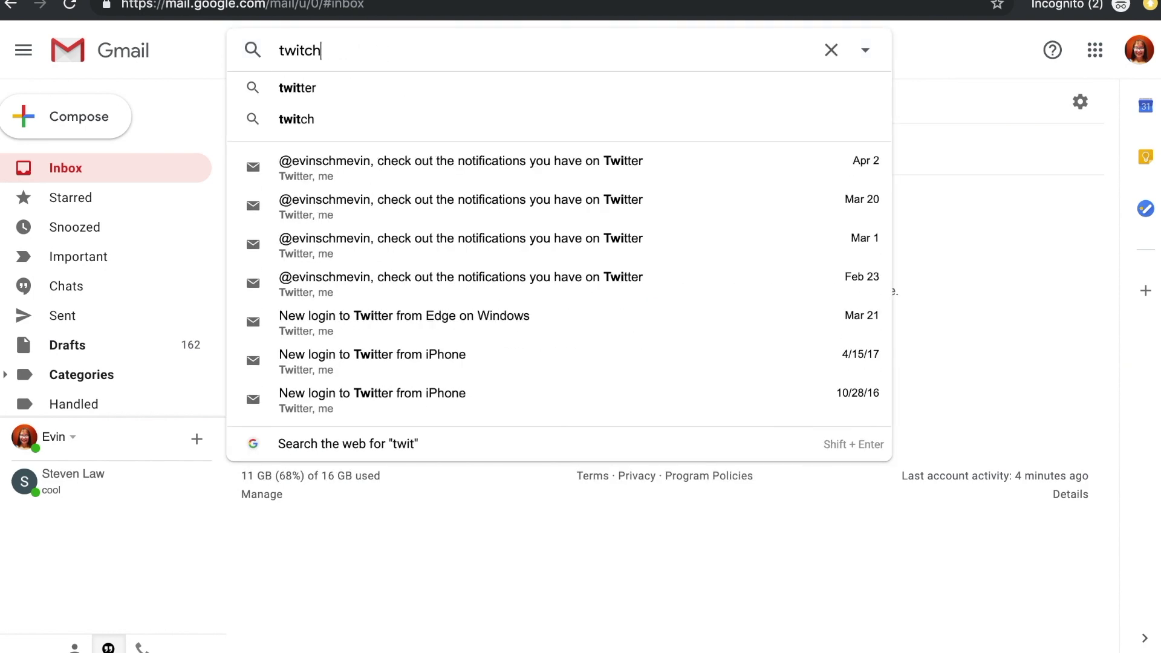
key(Return)
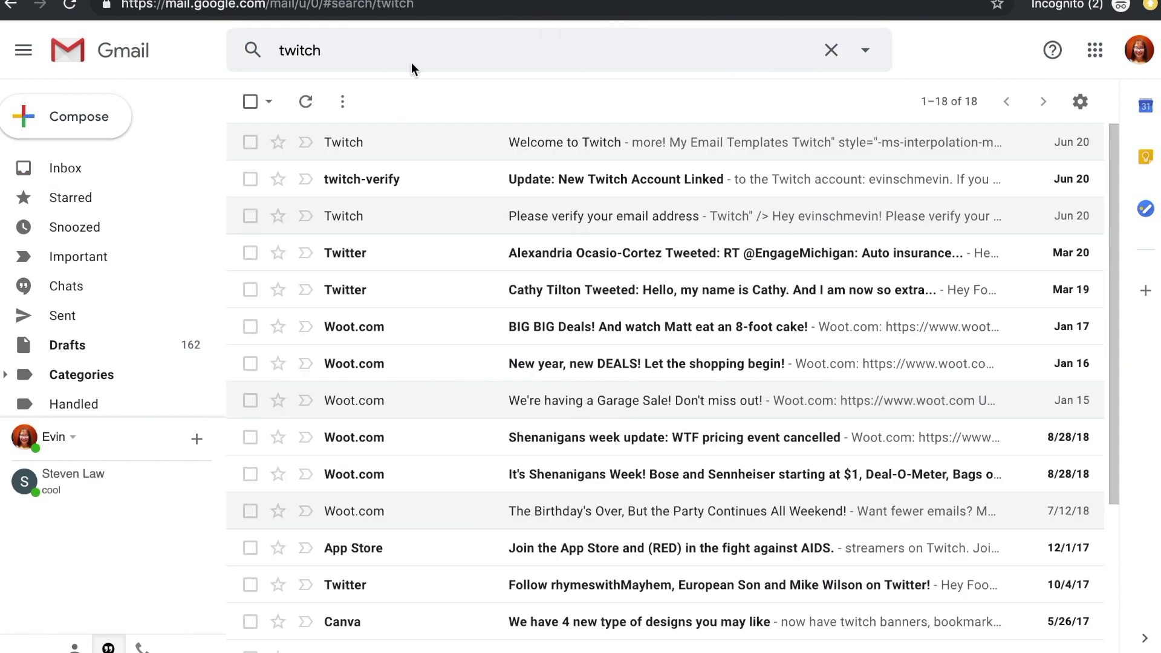
scroll(459, 223, down, 4)
scroll(454, 199, up, 4)
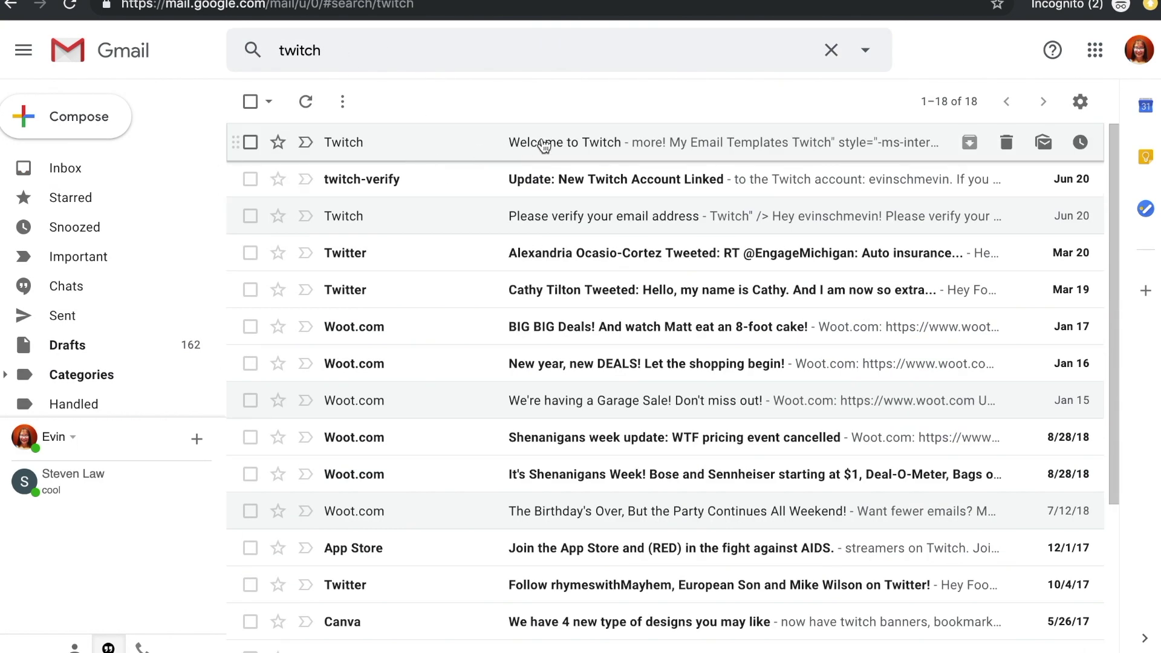
Open the "Welcome to Twitch" message and copy the sender's e-mail address from its header.
click(455, 145)
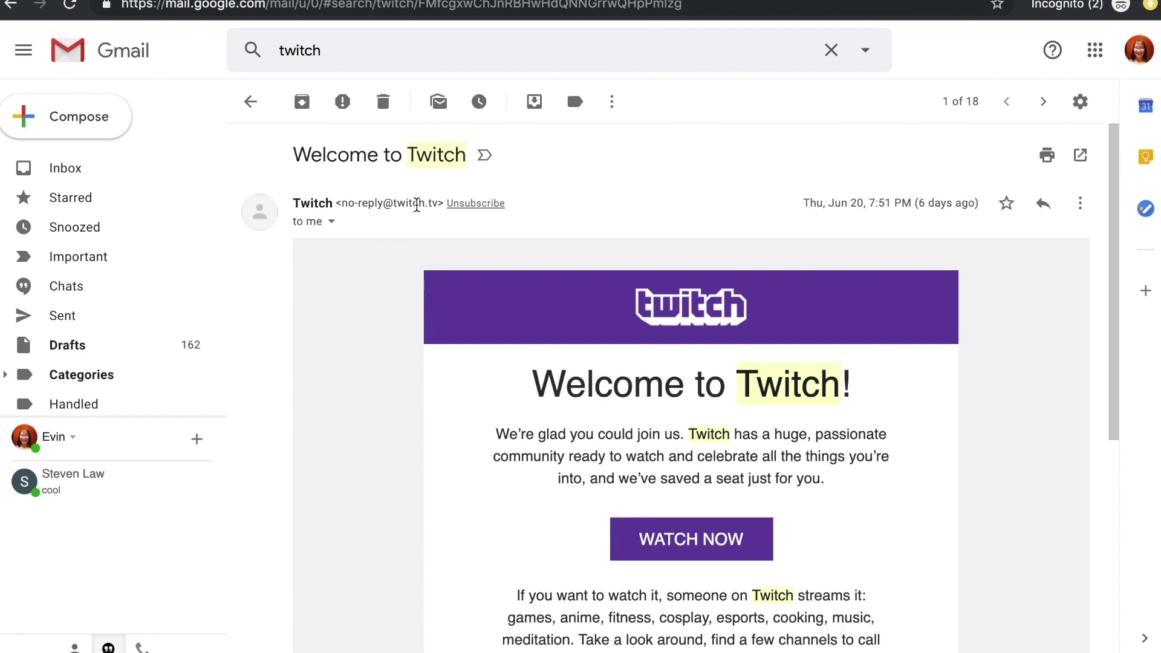
double_click(401, 202)
click(402, 203)
drag(340, 203, 440, 203)
key(ctrl+c)
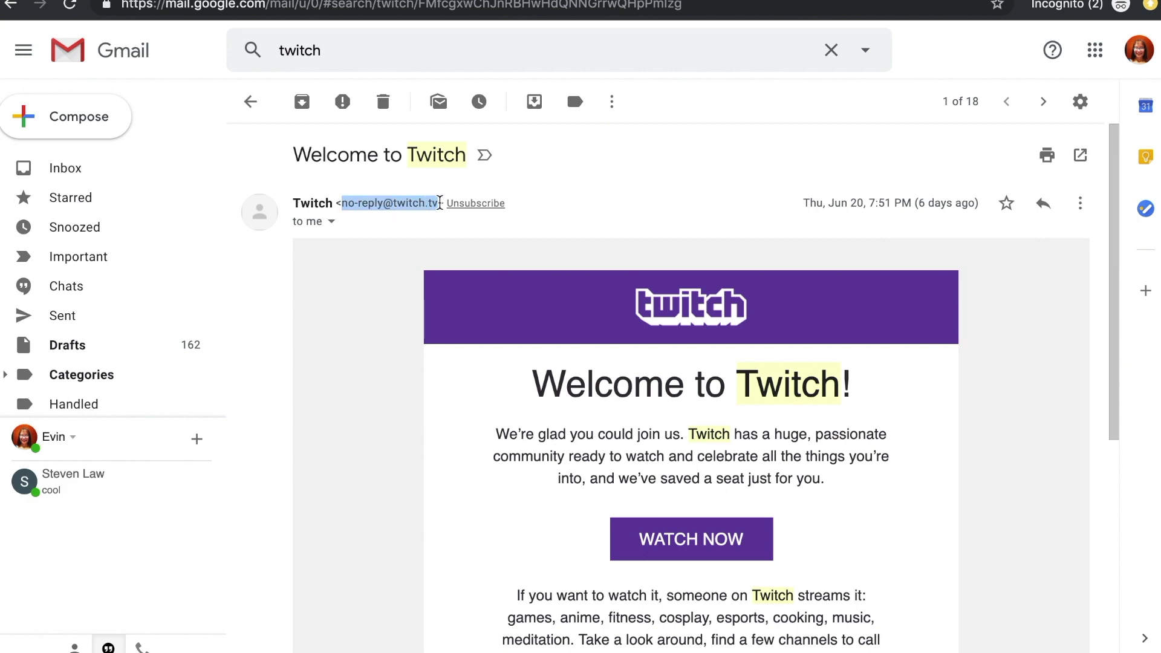
Clear the "twitch" search and enter the copied Twitch sender address as the From criterion in the advanced search options.
click(642, 77)
click(629, 60)
key(BackSpace)
key(BackSpace)
key(BackSpace)
key(BackSpace)
key(BackSpace)
key(BackSpace)
key(BackSpace)
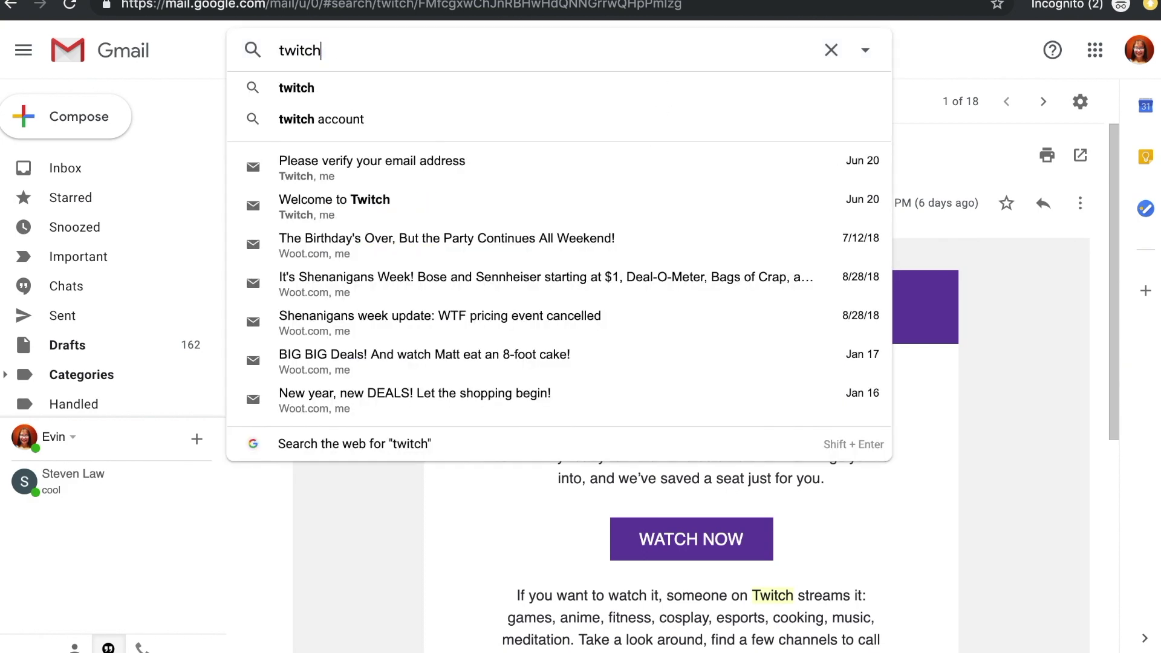
key(ctrl+v)
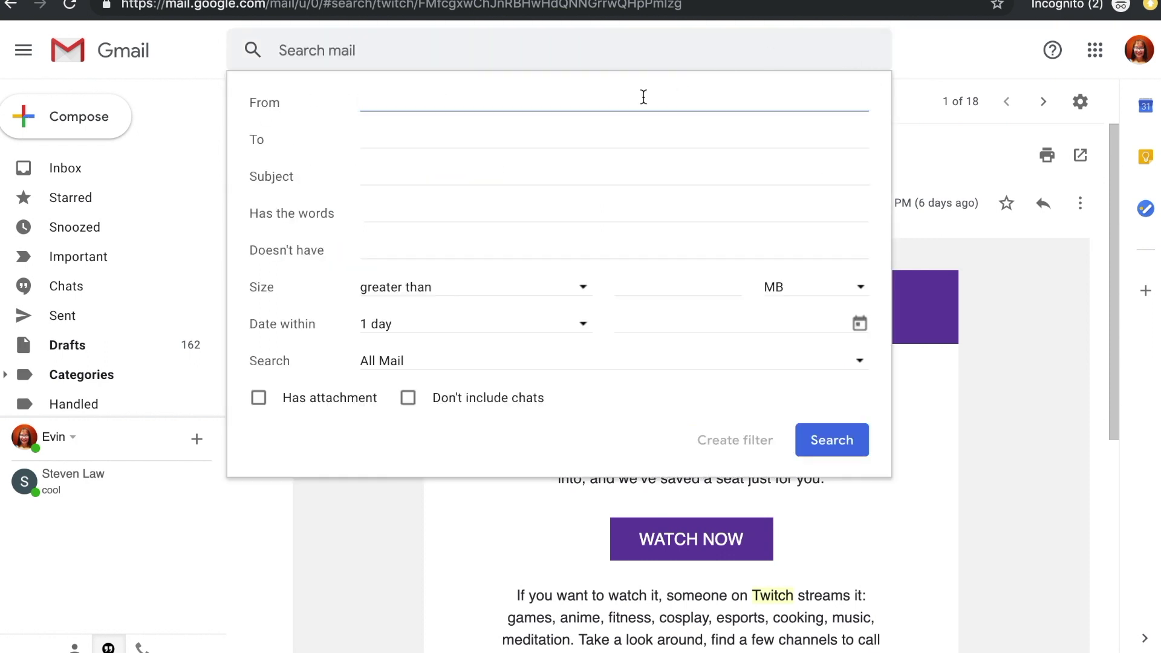
key(ctrl+v)
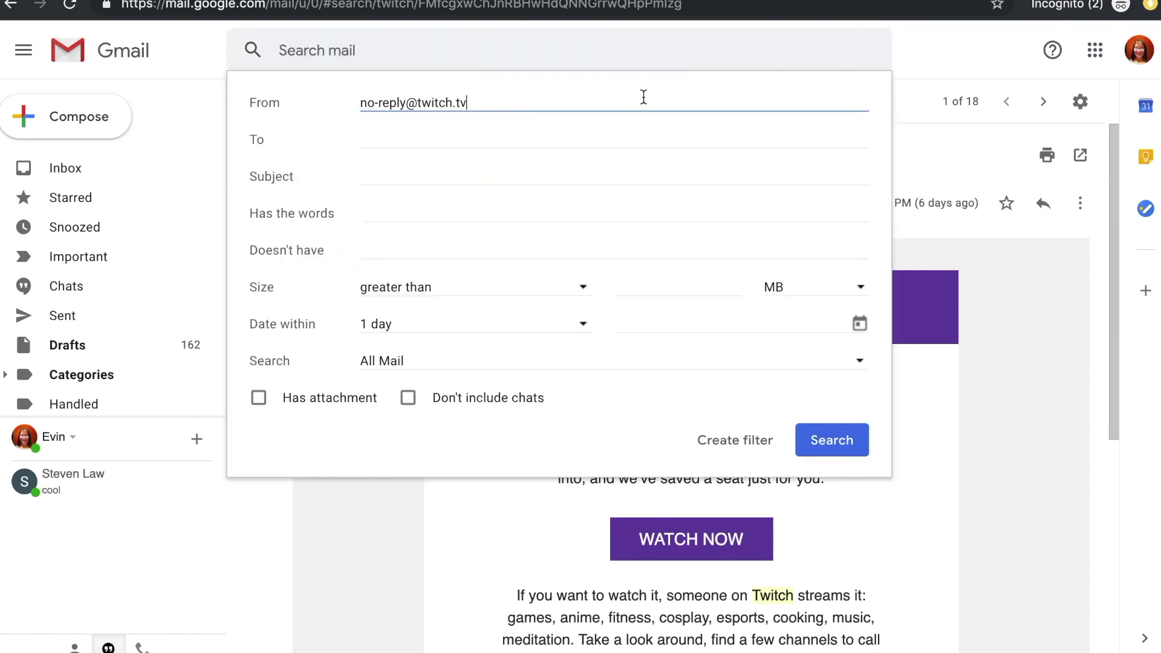
Create a filter from the Twitch sender criterion with the action Skip the Inbox (Archive it).
click(738, 441)
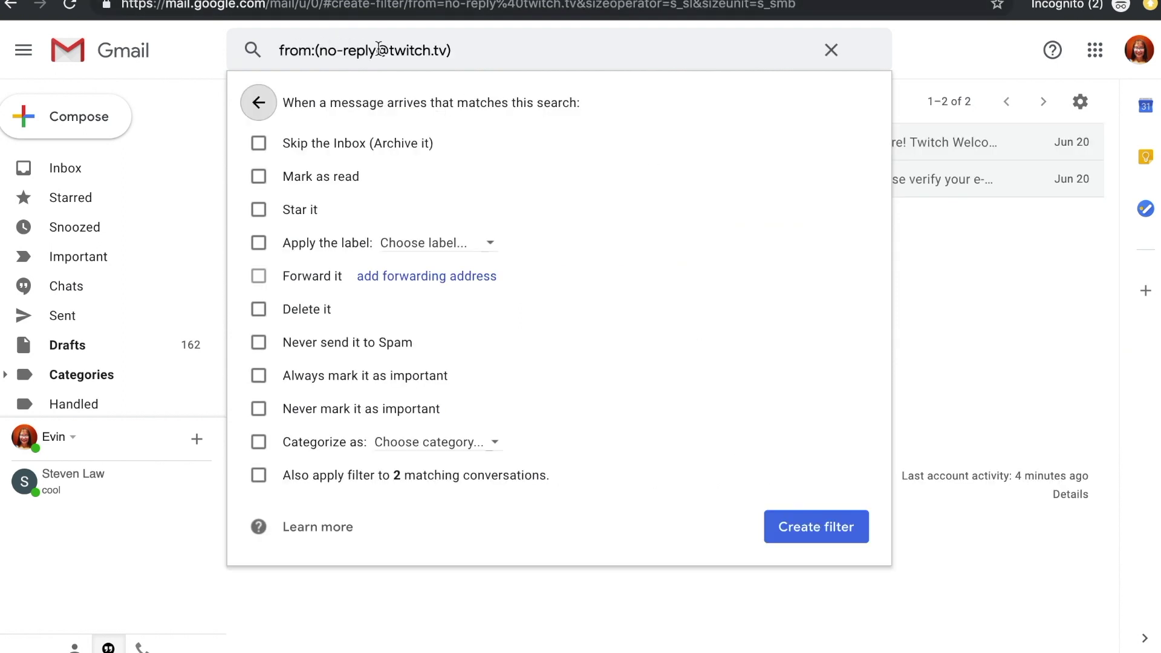
click(265, 141)
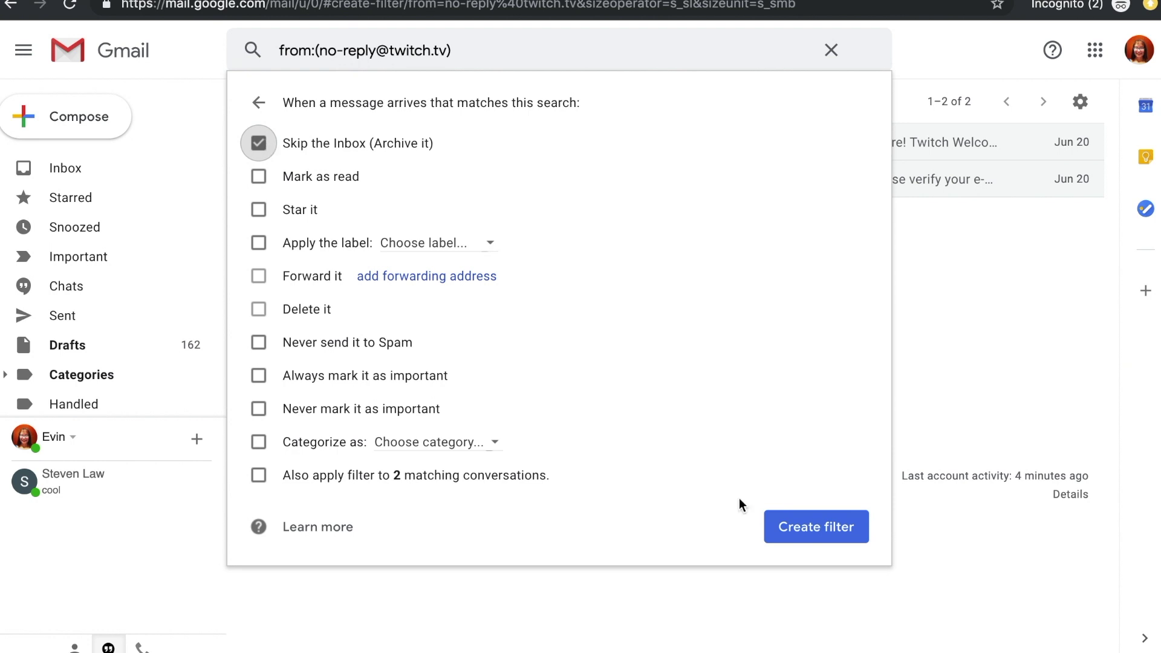
click(789, 526)
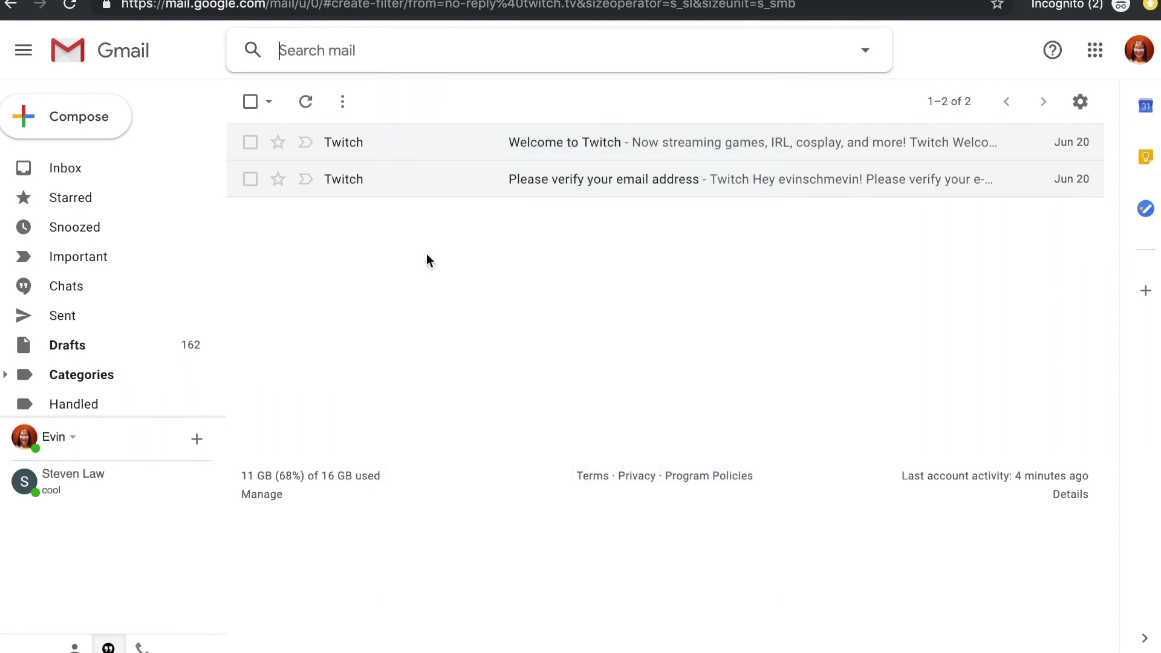
Unsubscribe from Twitch's mailings through the "Welcome to Twitch" message, and close the Twitch unsubscribe page.
click(540, 152)
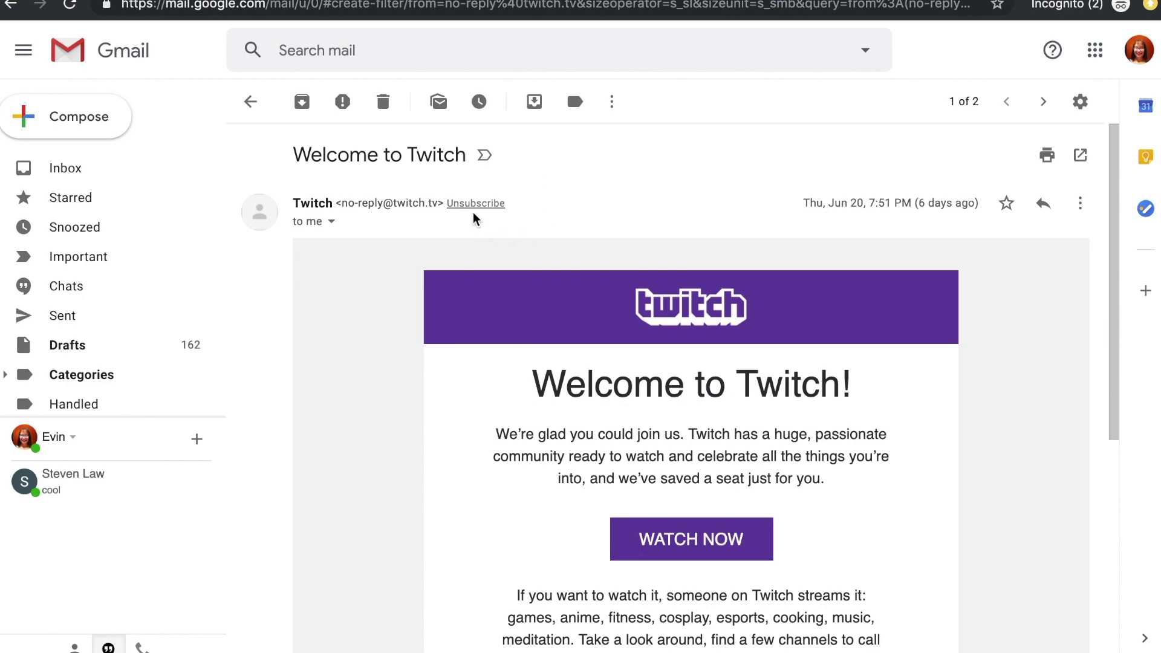
scroll(407, 295, down, 6)
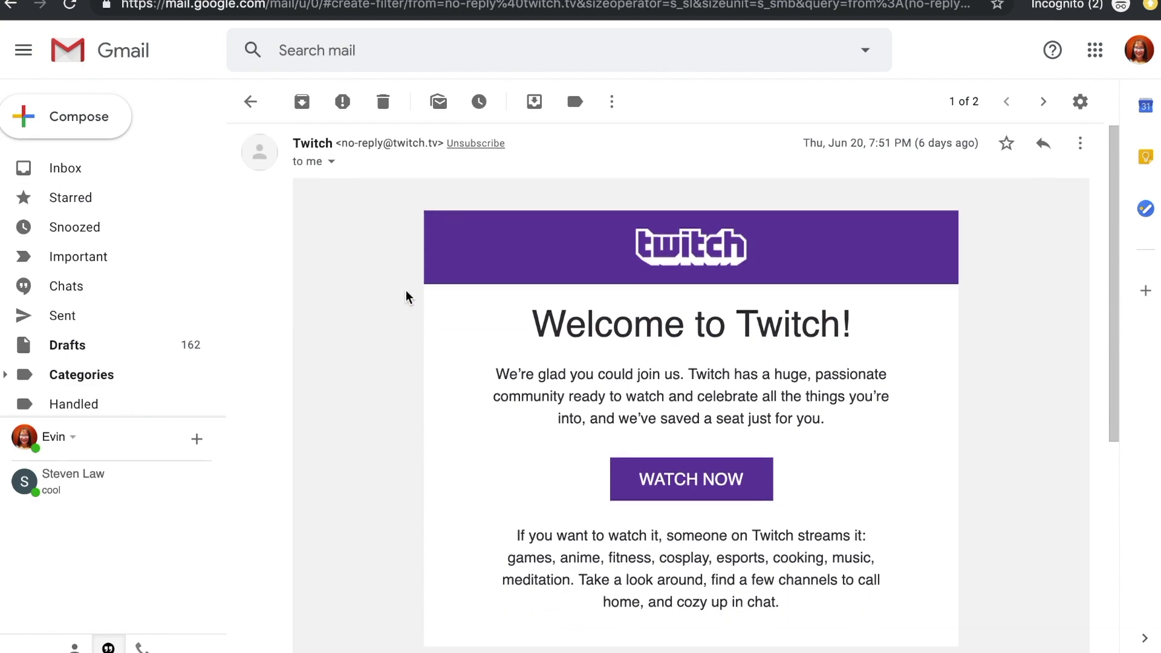
scroll(633, 368, up, 6)
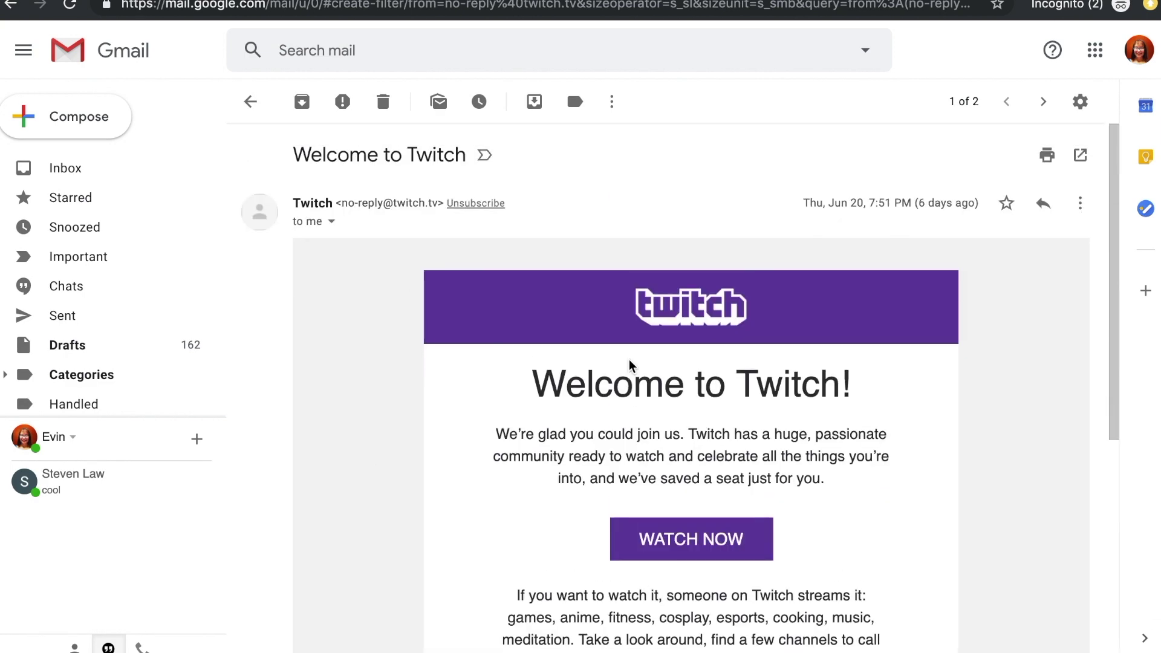
click(475, 204)
click(729, 390)
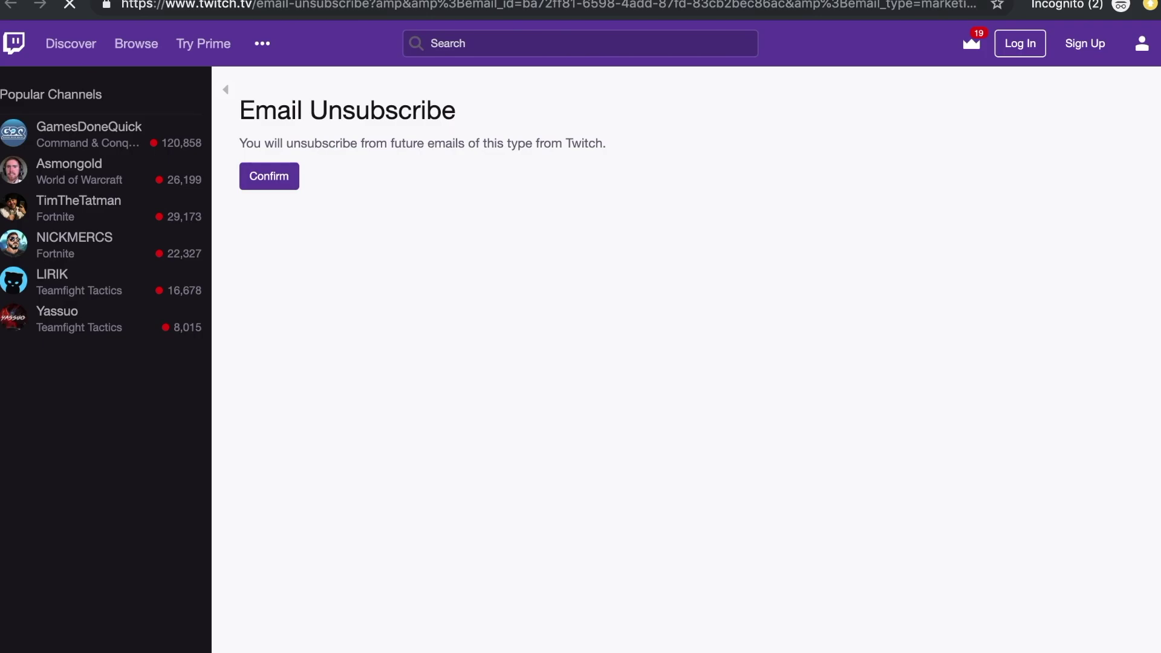
key(super+w)
Go through the Social and Promotions categories once more and return to Primary.
click(604, 169)
click(786, 159)
click(301, 169)
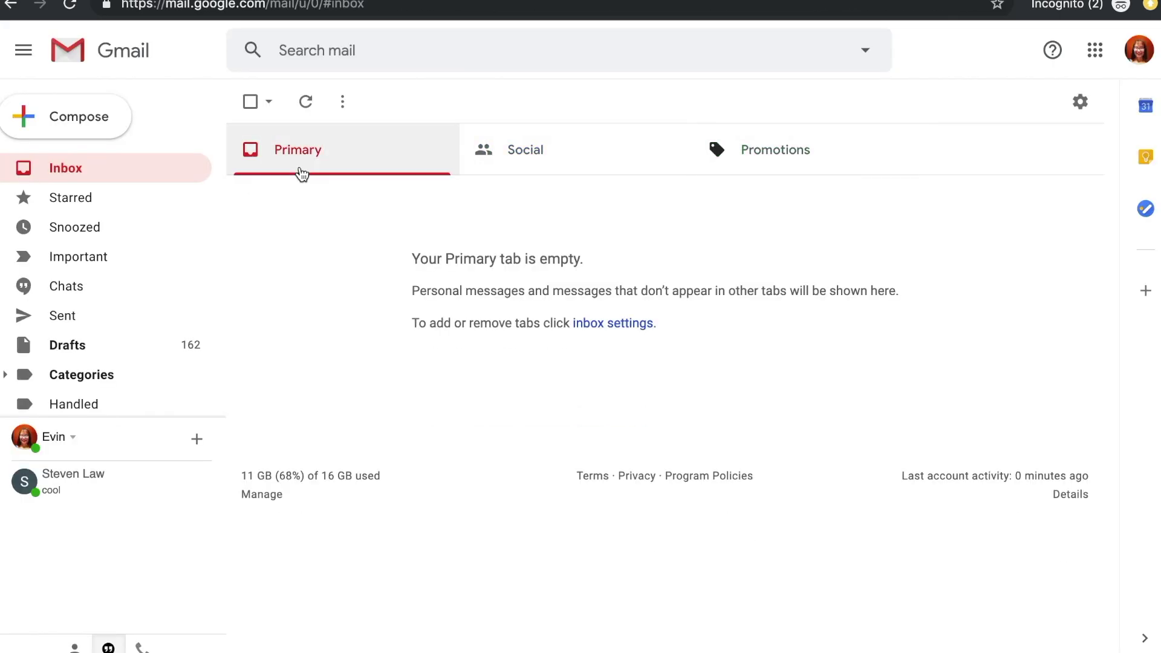